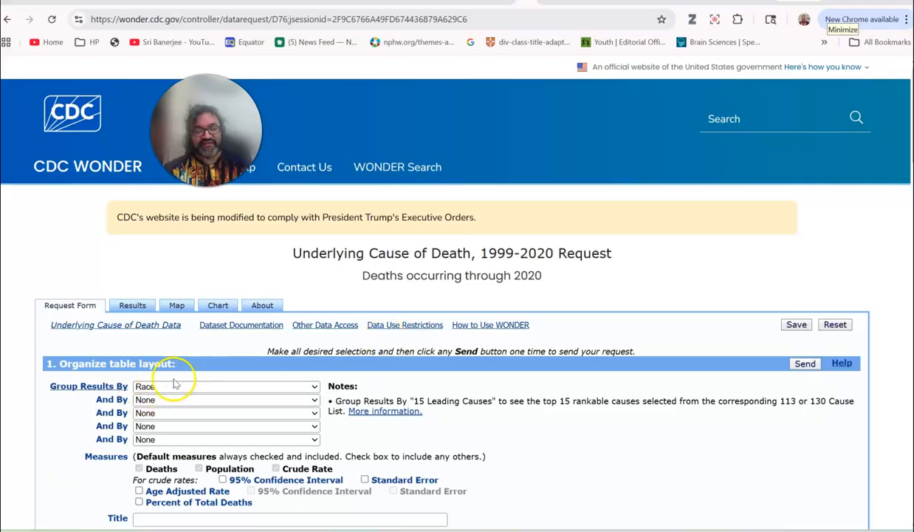
Step: Look through the grouping variables available for the results, keeping Race as the primary grouping
{"action": "left_click", "coordinate": [314, 387]}
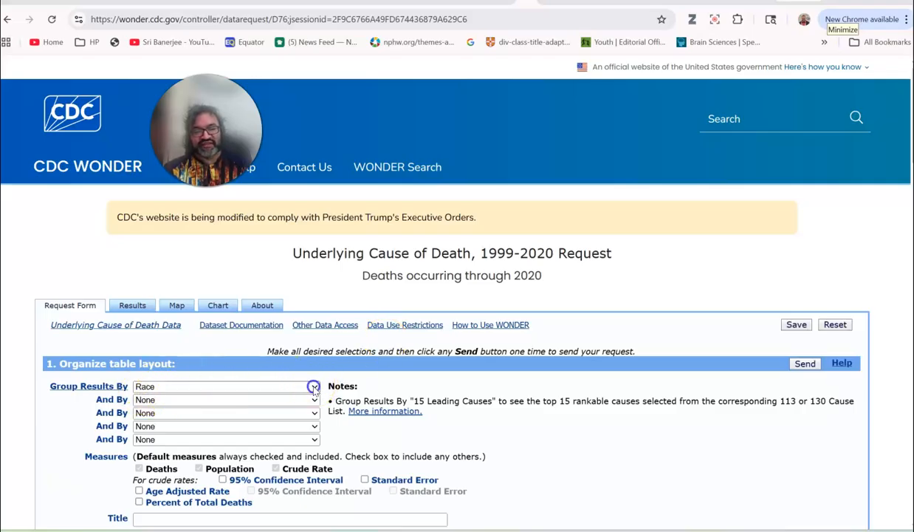
{"action": "left_click", "coordinate": [314, 387]}
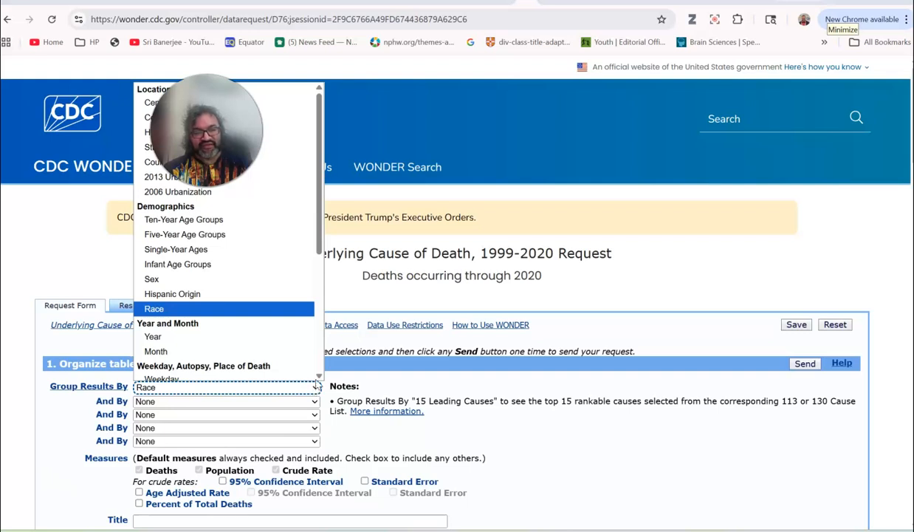
{"action": "left_click", "coordinate": [399, 355]}
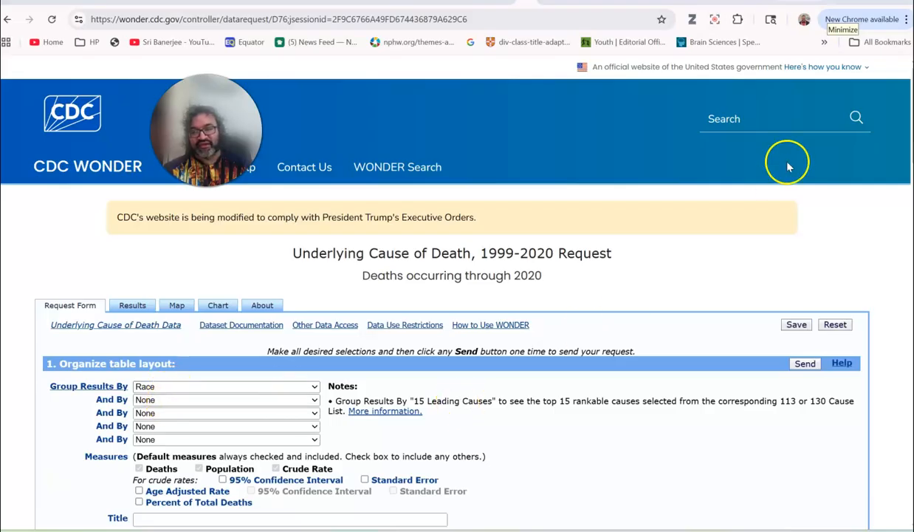
Step: Examine the request form's table layout, location, urbanization and demographics sections
{"action": "scroll", "coordinate": [457, 295], "scroll_direction": "down", "scroll_amount": 1}
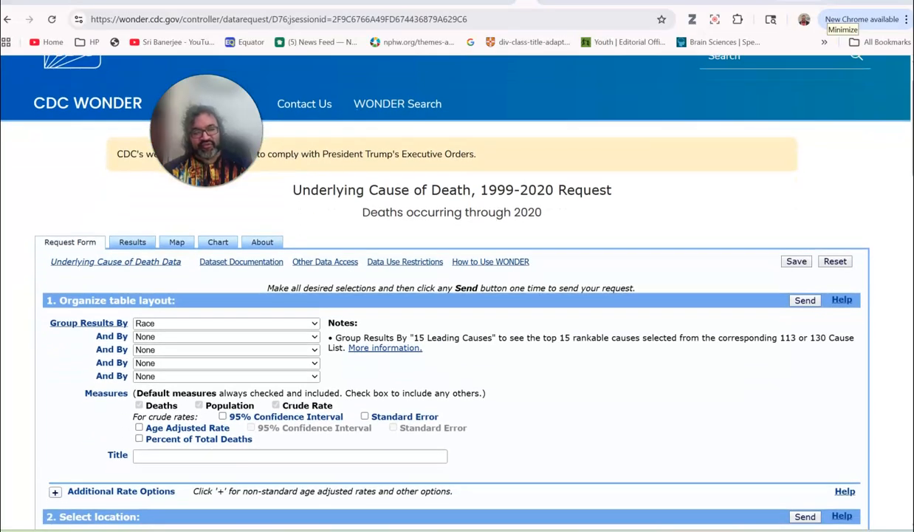
{"action": "scroll", "coordinate": [458, 296], "scroll_direction": "down", "scroll_amount": 2}
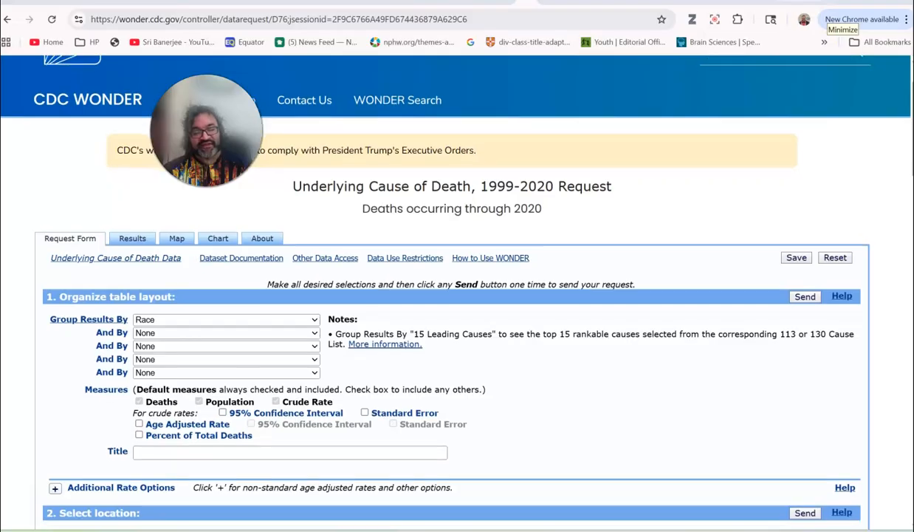
{"action": "scroll", "coordinate": [457, 295], "scroll_direction": "down", "scroll_amount": 2}
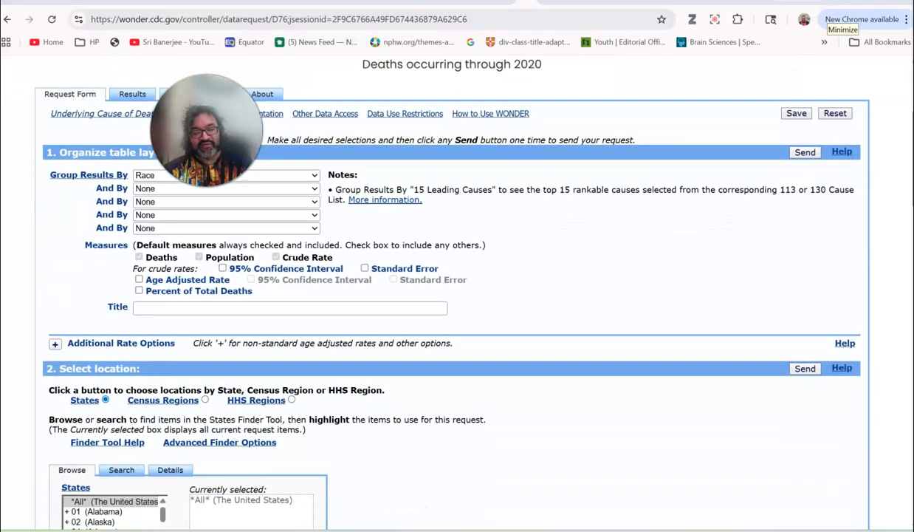
{"action": "scroll", "coordinate": [457, 296], "scroll_direction": "down", "scroll_amount": 1}
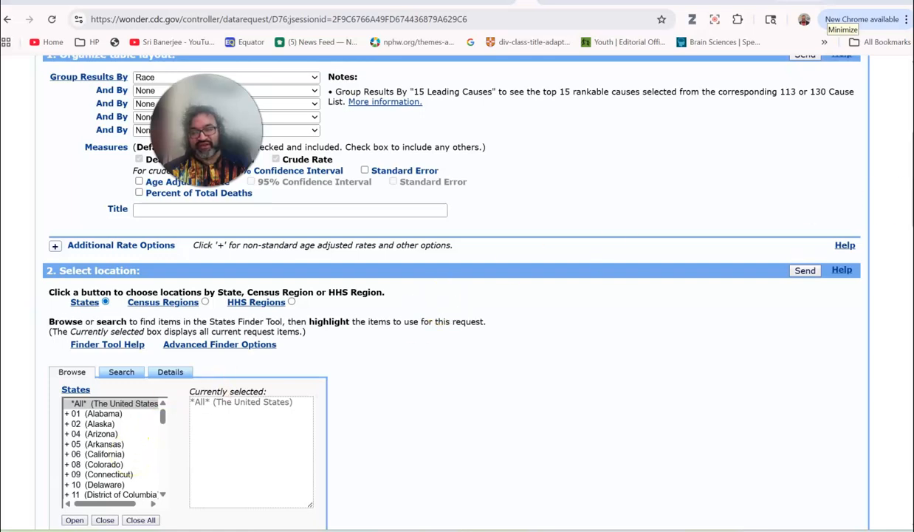
{"action": "scroll", "coordinate": [452, 294], "scroll_direction": "up", "scroll_amount": 1}
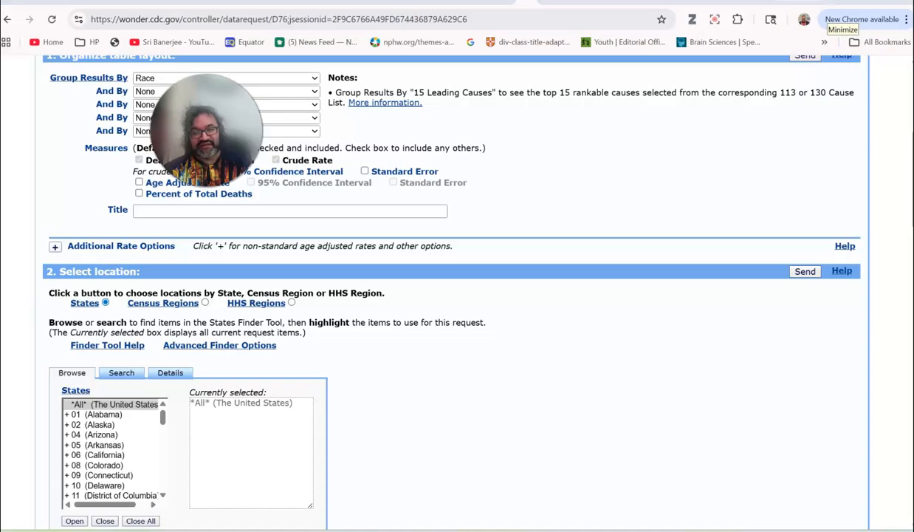
{"action": "scroll", "coordinate": [452, 293], "scroll_direction": "down", "scroll_amount": 5}
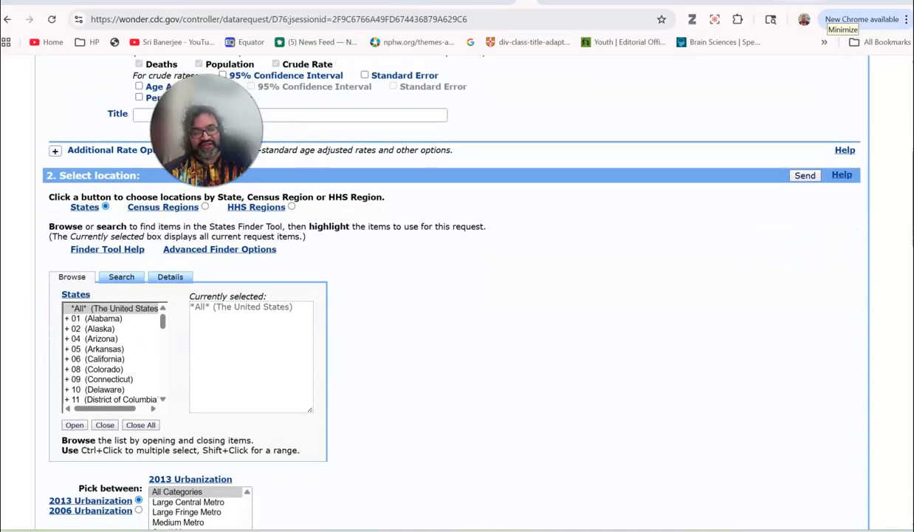
{"action": "scroll", "coordinate": [452, 293], "scroll_direction": "down", "scroll_amount": 4}
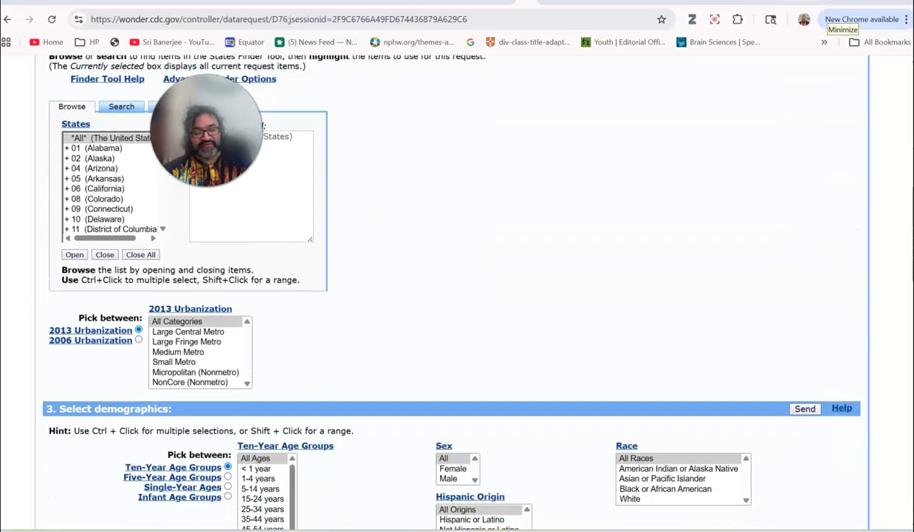
{"action": "scroll", "coordinate": [452, 293], "scroll_direction": "down", "scroll_amount": 1}
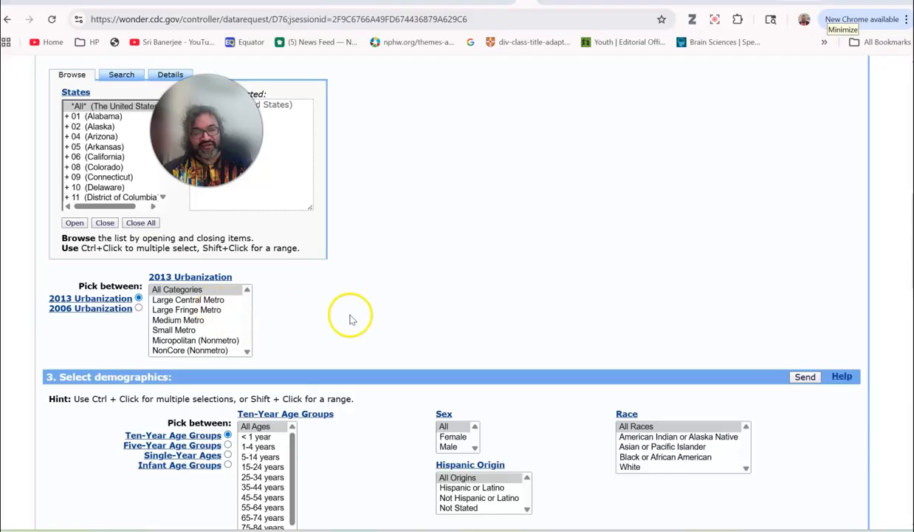
{"action": "scroll", "coordinate": [667, 298], "scroll_direction": "down", "scroll_amount": 3}
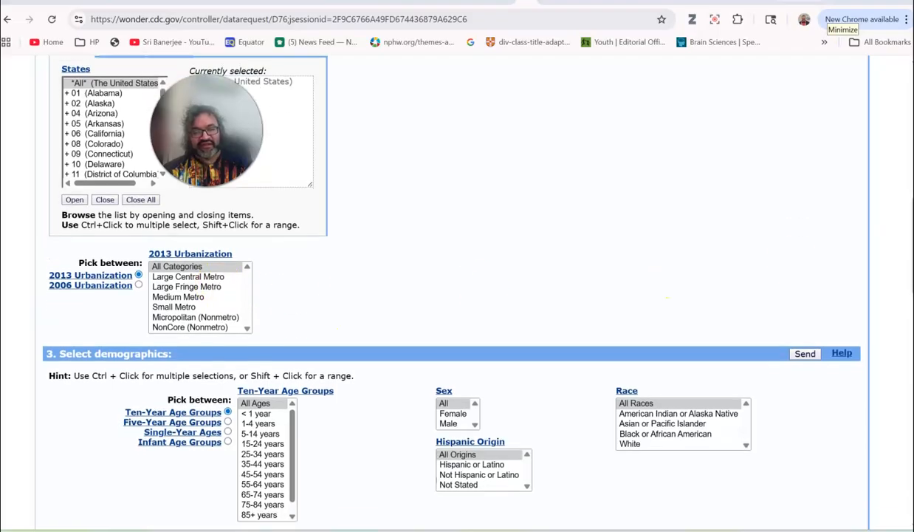
{"action": "scroll", "coordinate": [653, 339], "scroll_direction": "down", "scroll_amount": 1}
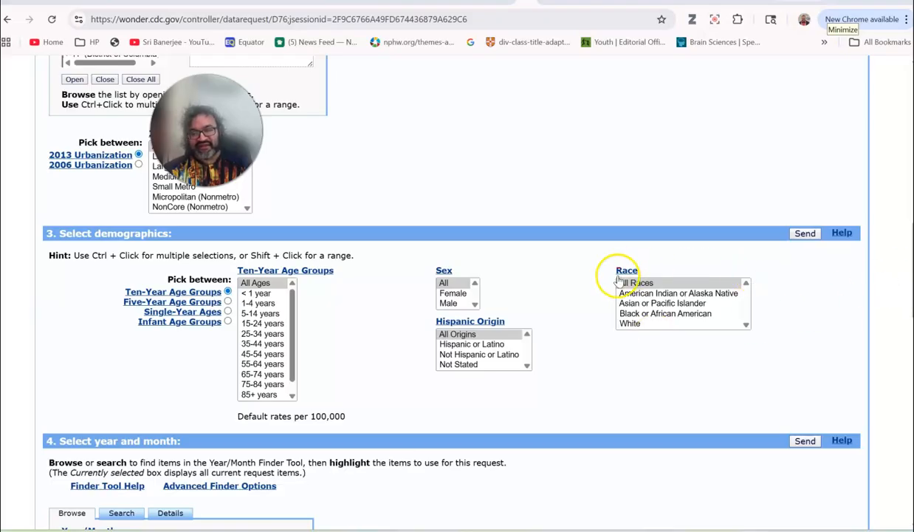
Step: Examine the year and month, weekday, autopsy, place of death and cause of death selections, including the chosen ICD-10 codes
{"action": "scroll", "coordinate": [899, 246], "scroll_direction": "down", "scroll_amount": 3}
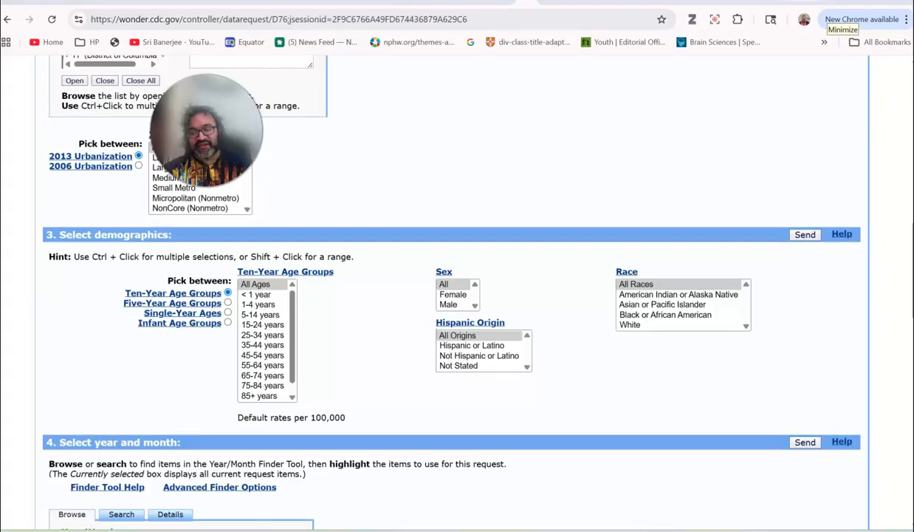
{"action": "scroll", "coordinate": [900, 246], "scroll_direction": "down", "scroll_amount": 4}
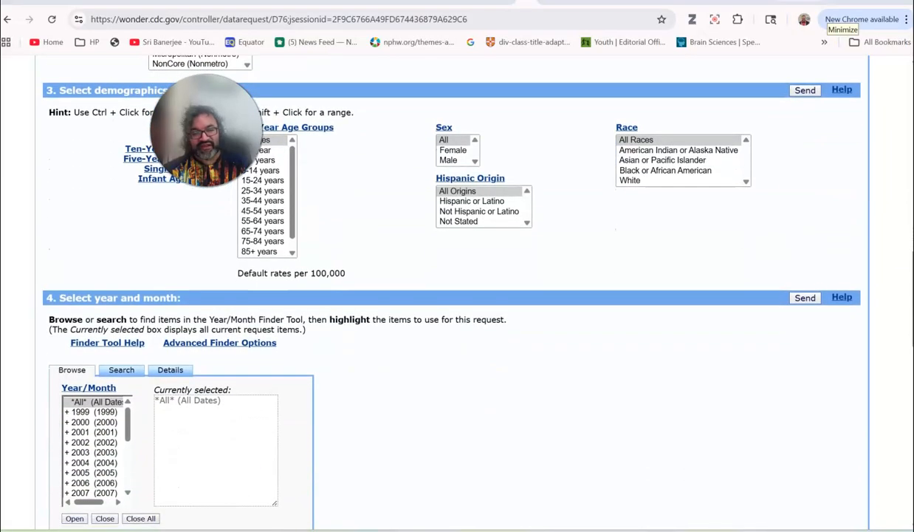
{"action": "scroll", "coordinate": [900, 246], "scroll_direction": "down", "scroll_amount": 5}
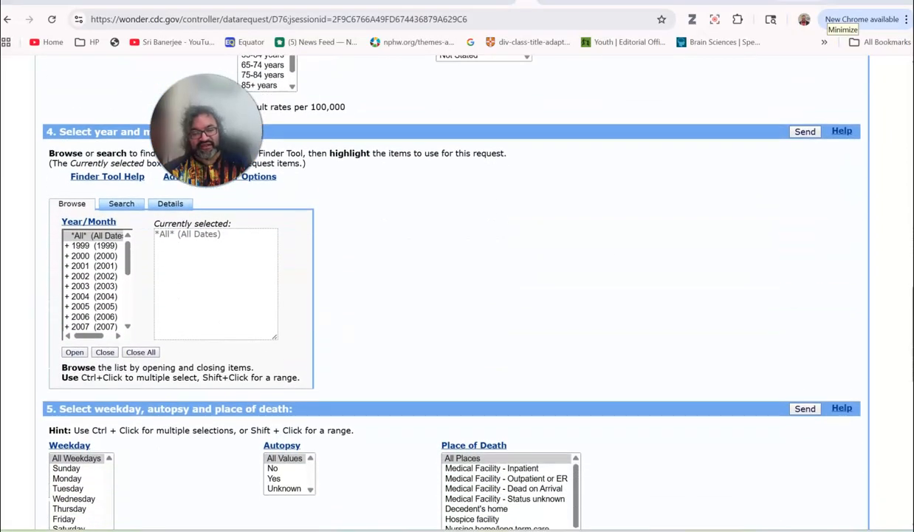
{"action": "scroll", "coordinate": [899, 246], "scroll_direction": "down", "scroll_amount": 3}
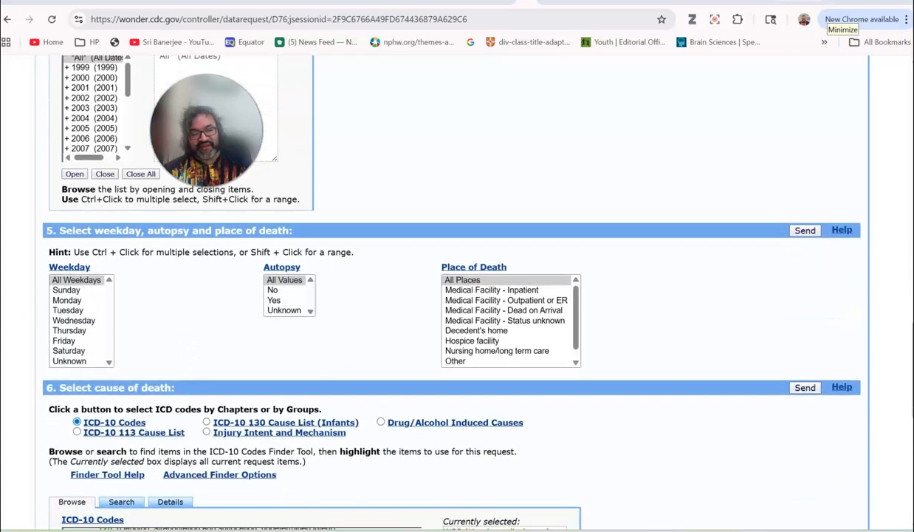
{"action": "scroll", "coordinate": [899, 246], "scroll_direction": "down", "scroll_amount": 2}
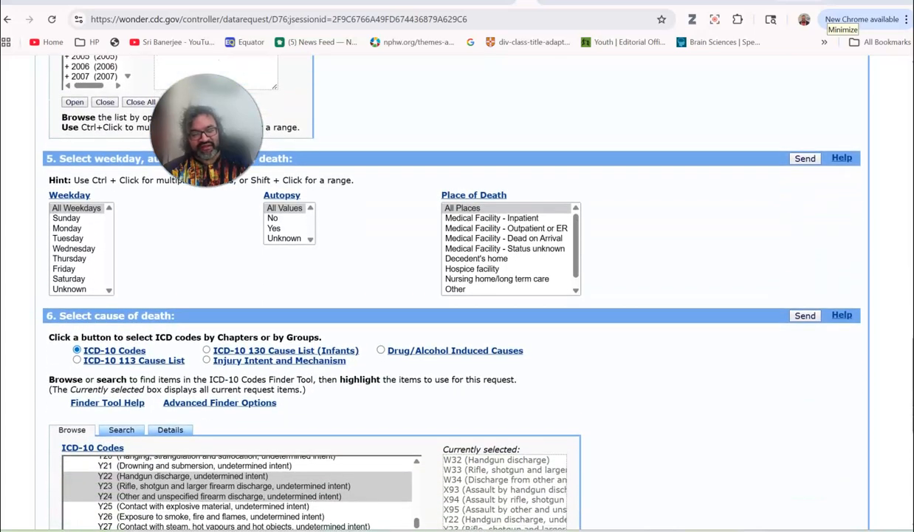
{"action": "scroll", "coordinate": [899, 246], "scroll_direction": "down", "scroll_amount": 2}
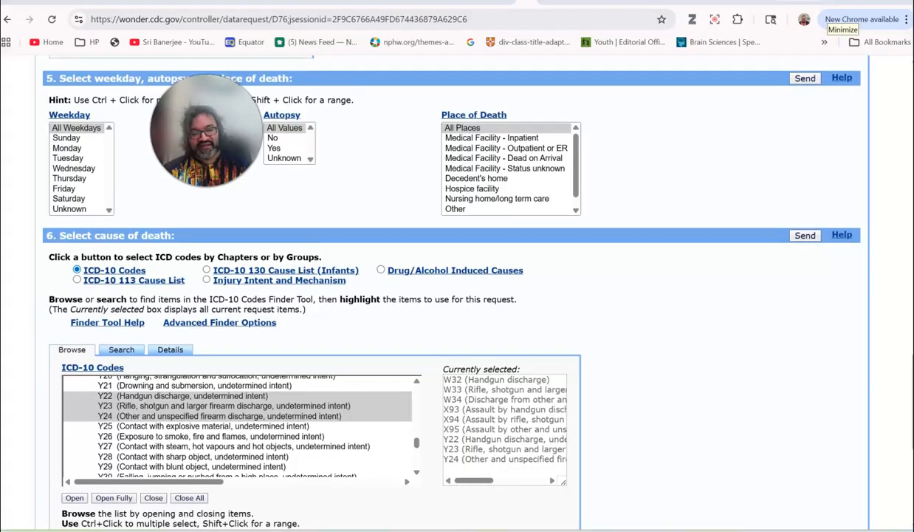
{"action": "scroll", "coordinate": [899, 246], "scroll_direction": "down", "scroll_amount": 1}
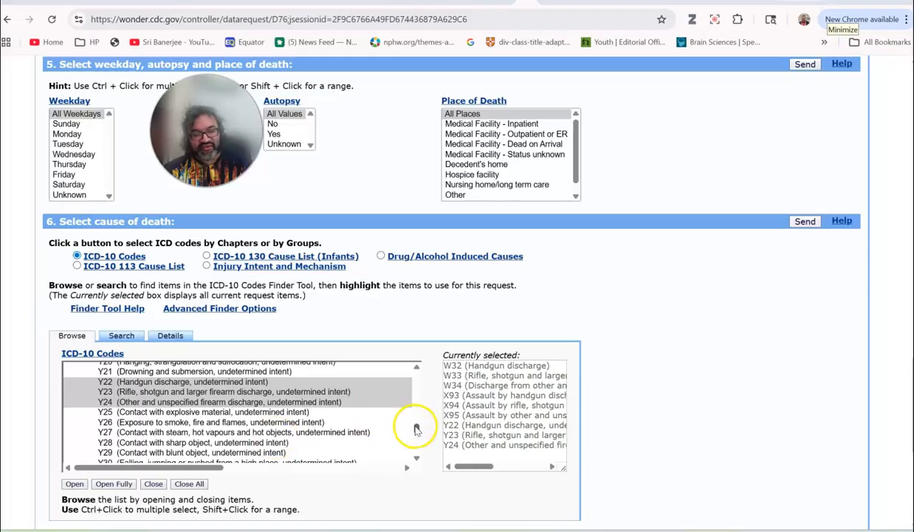
Step: Select Y26 (Exposure to smoke, fire and flames, undetermined intent) among the ICD-10 codes and try to expand it fully
{"action": "left_click", "coordinate": [410, 425]}
{"action": "scroll", "coordinate": [410, 427], "scroll_direction": "right", "scroll_amount": 5}
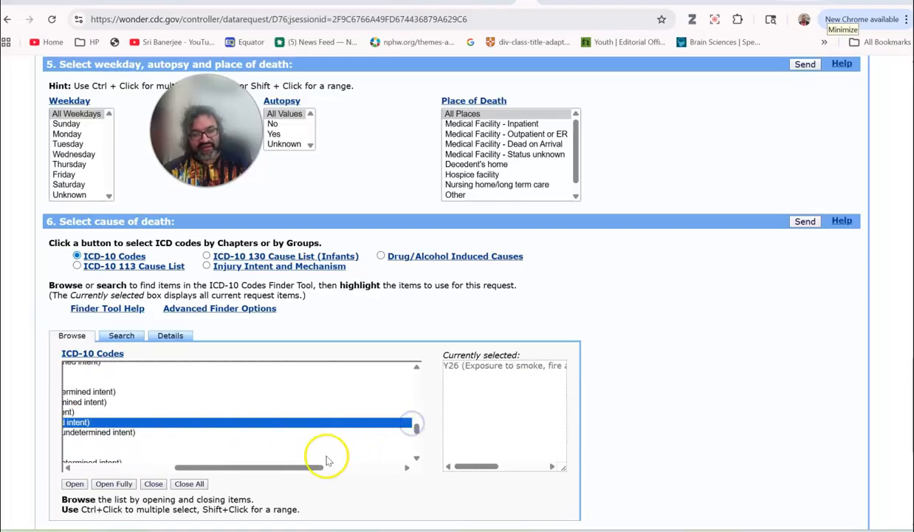
{"action": "left_click_drag", "start_coordinate": [313, 467], "coordinate": [190, 468]}
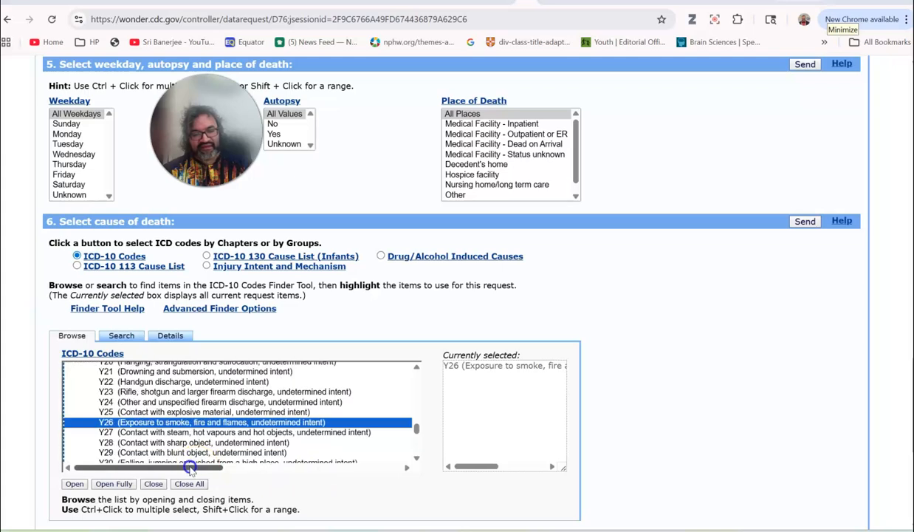
{"action": "left_click", "coordinate": [417, 461]}
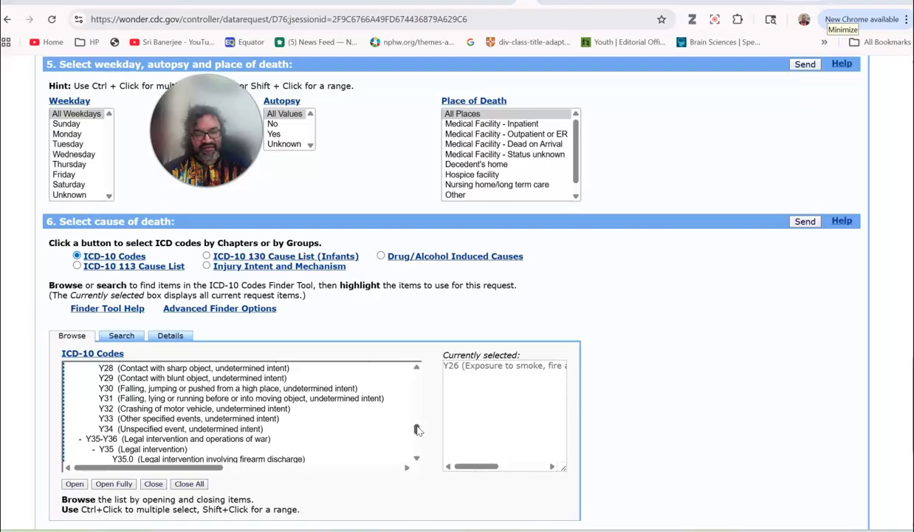
{"action": "left_click_drag", "start_coordinate": [417, 430], "coordinate": [418, 428]}
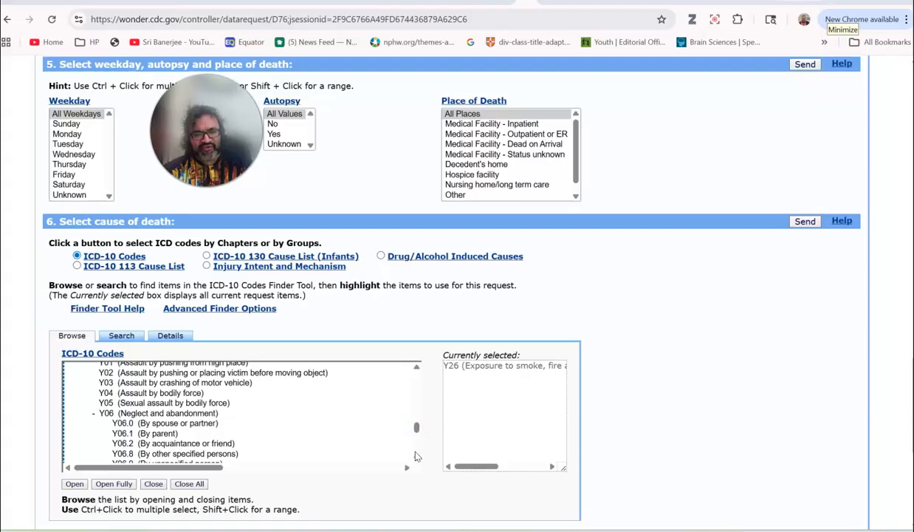
{"action": "left_click", "coordinate": [114, 484]}
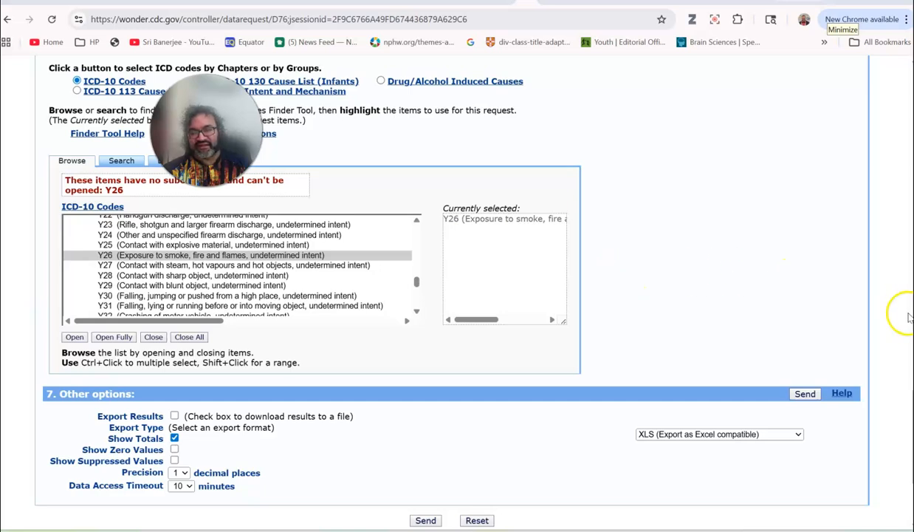
Step: Examine the export, totals, precision and timeout options and look over the whole request form
{"action": "scroll", "coordinate": [444, 295], "scroll_direction": "down", "scroll_amount": 3}
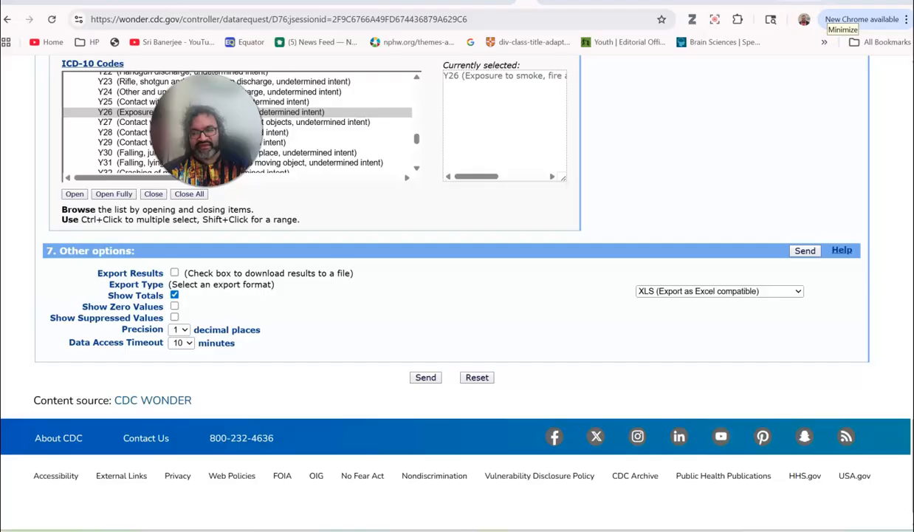
{"action": "scroll", "coordinate": [458, 295], "scroll_direction": "up", "scroll_amount": 15}
{"action": "scroll", "coordinate": [458, 295], "scroll_direction": "up", "scroll_amount": 7}
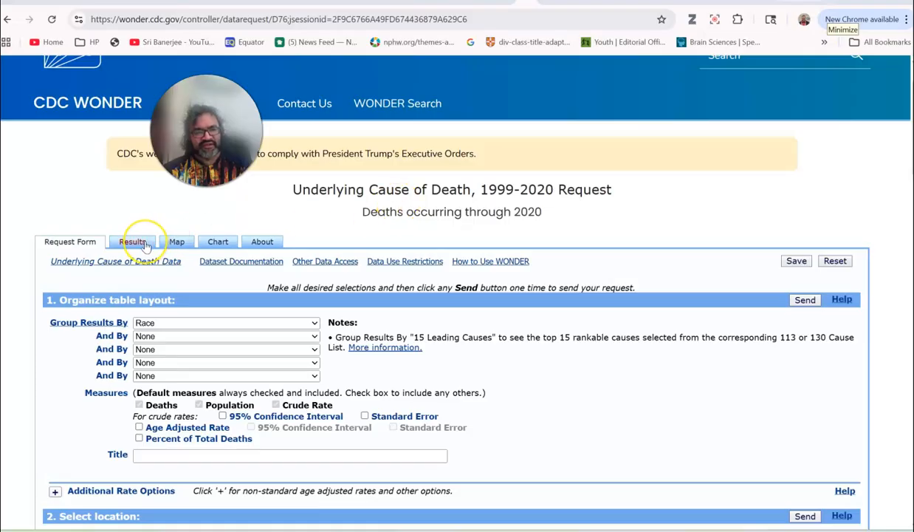
{"action": "scroll", "coordinate": [347, 210], "scroll_direction": "down", "scroll_amount": 8}
{"action": "scroll", "coordinate": [458, 295], "scroll_direction": "down", "scroll_amount": 15}
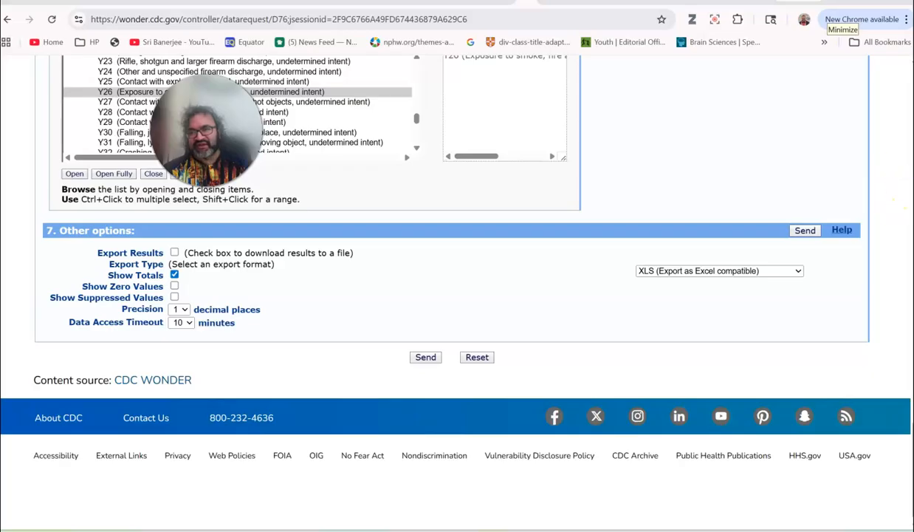
{"action": "scroll", "coordinate": [893, 198], "scroll_direction": "up", "scroll_amount": 15}
{"action": "scroll", "coordinate": [894, 198], "scroll_direction": "up", "scroll_amount": 5}
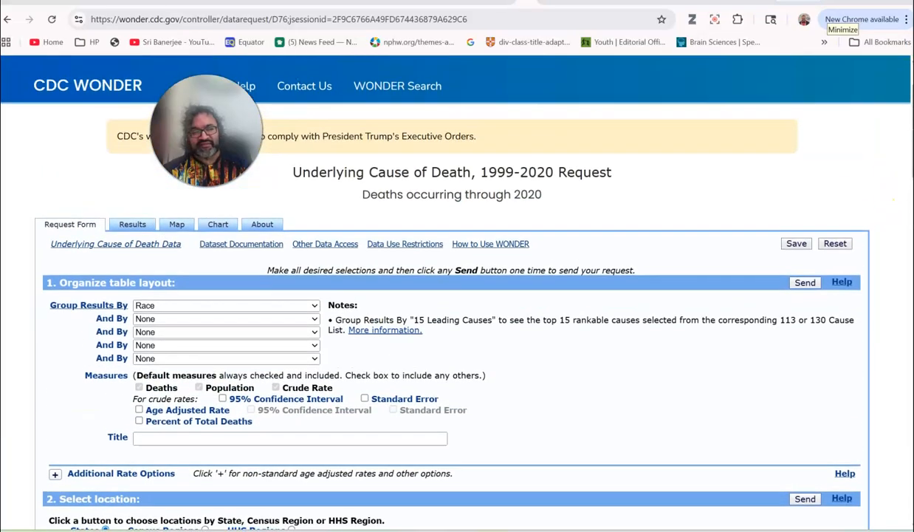
Step: Show the results grouped by race and examine the deaths, population and crude rate table and its notes
{"action": "left_click", "coordinate": [135, 227]}
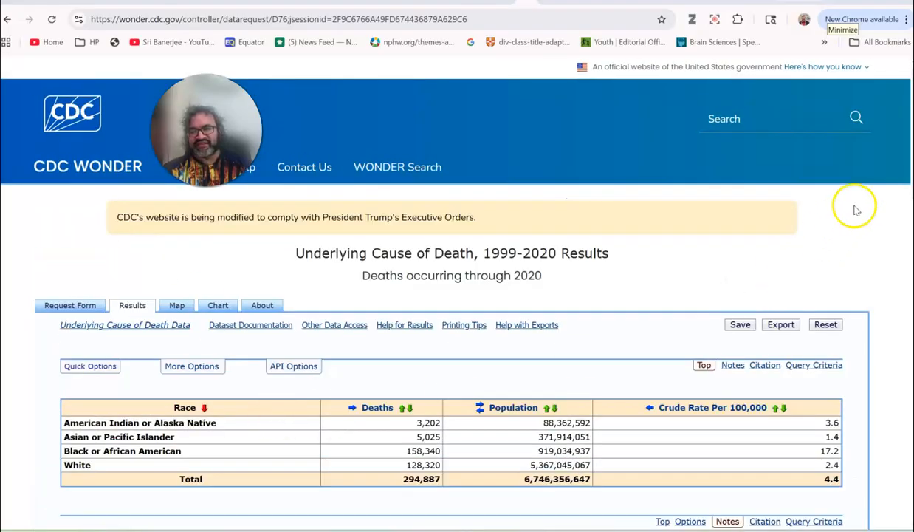
{"action": "scroll", "coordinate": [457, 295], "scroll_direction": "down", "scroll_amount": 2}
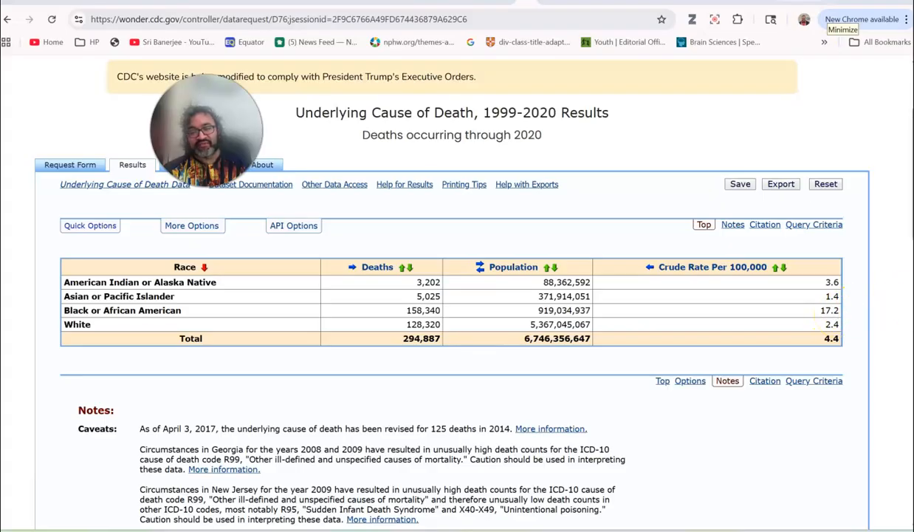
{"action": "scroll", "coordinate": [458, 295], "scroll_direction": "down", "scroll_amount": 5}
{"action": "scroll", "coordinate": [458, 295], "scroll_direction": "down", "scroll_amount": 2}
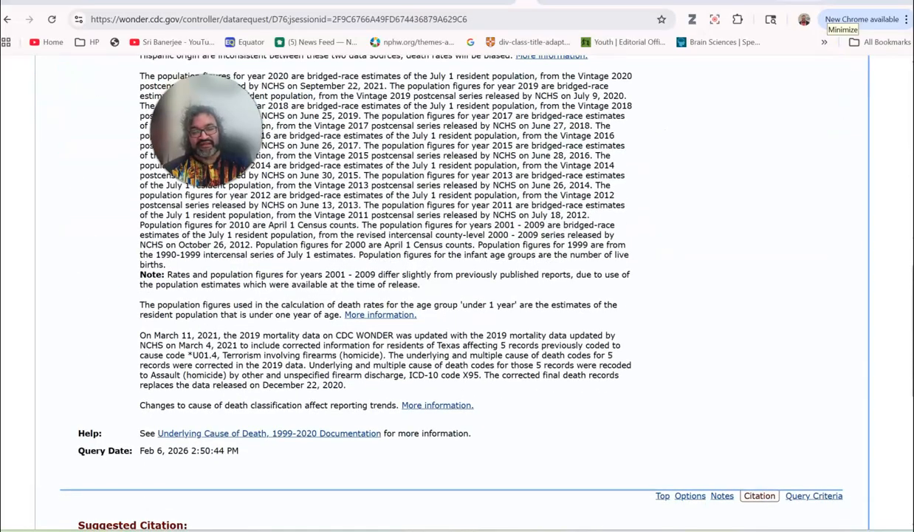
{"action": "scroll", "coordinate": [458, 295], "scroll_direction": "up", "scroll_amount": 10}
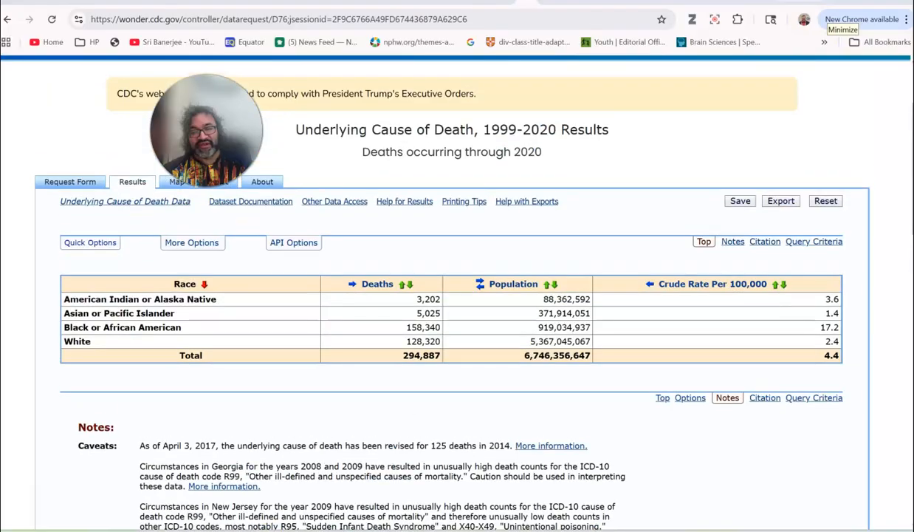
{"action": "scroll", "coordinate": [458, 295], "scroll_direction": "up", "scroll_amount": 1}
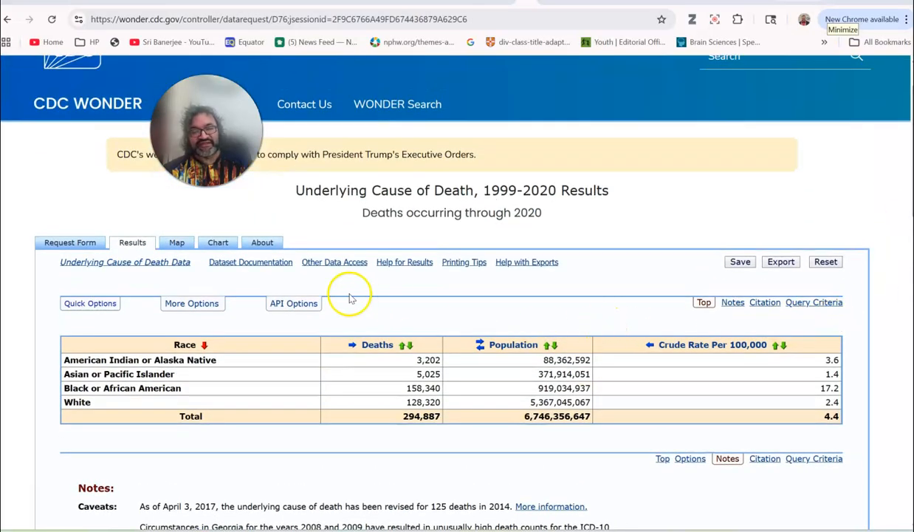
Step: Check the map view for the results grouped by race and return to the results table
{"action": "left_click", "coordinate": [177, 243]}
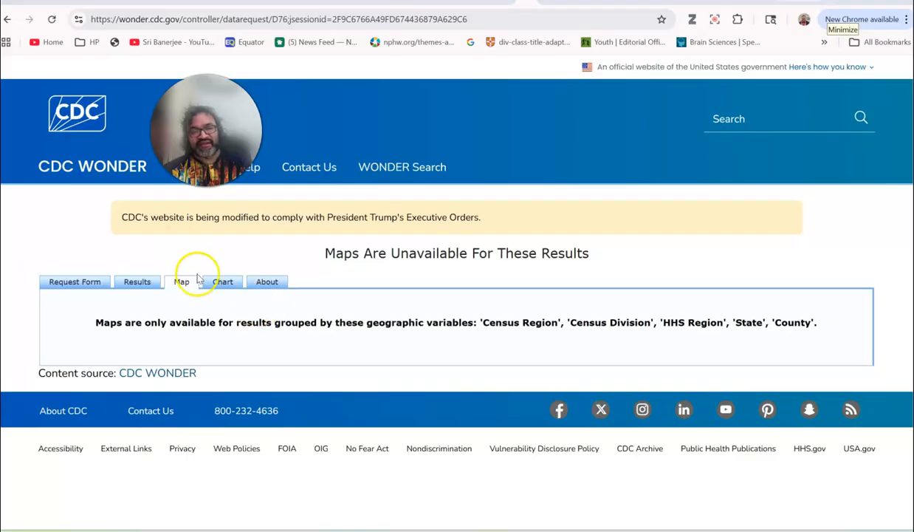
{"action": "left_click", "coordinate": [141, 282]}
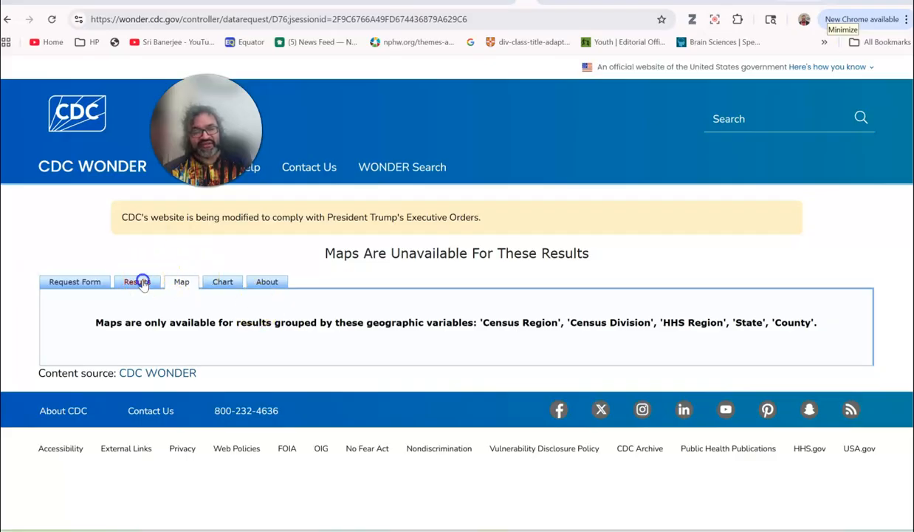
Step: Reopen the request form and review its demographics, year and month, and place of death selections
{"action": "left_click", "coordinate": [87, 309]}
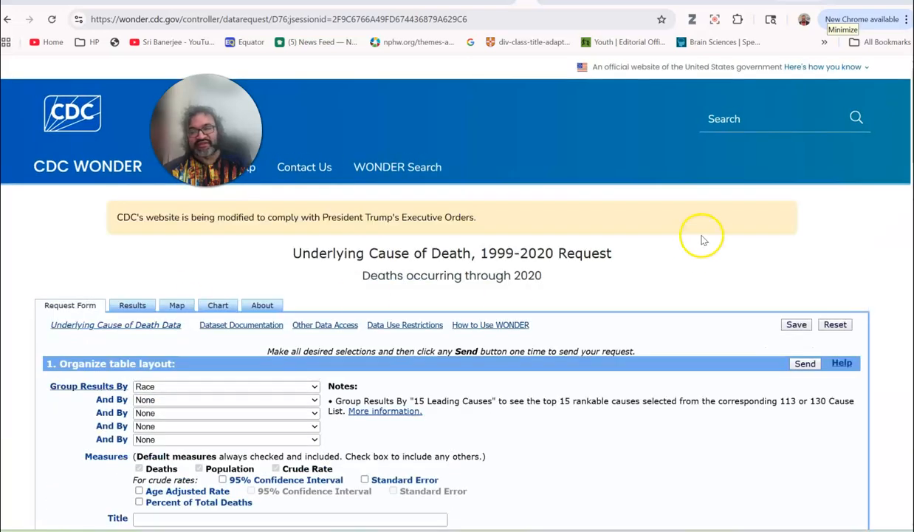
{"action": "scroll", "coordinate": [457, 296], "scroll_direction": "down", "scroll_amount": 8}
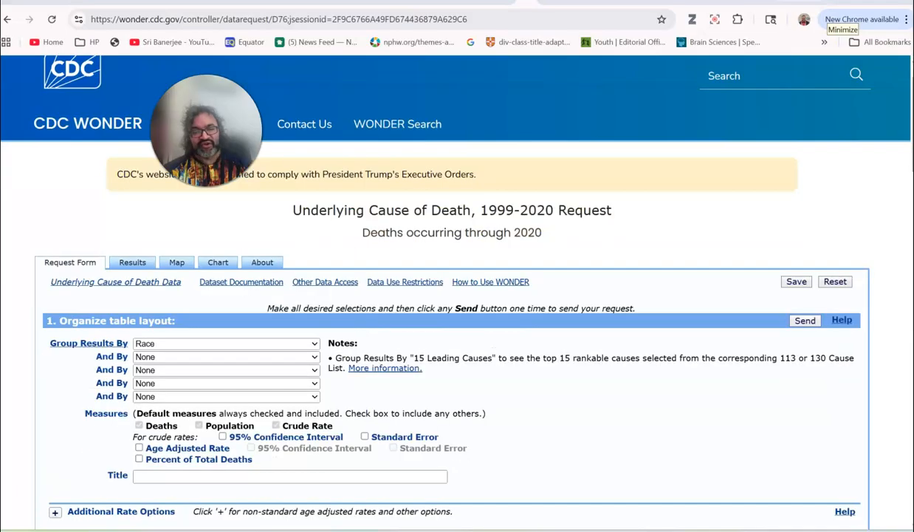
{"action": "scroll", "coordinate": [457, 296], "scroll_direction": "down", "scroll_amount": 5}
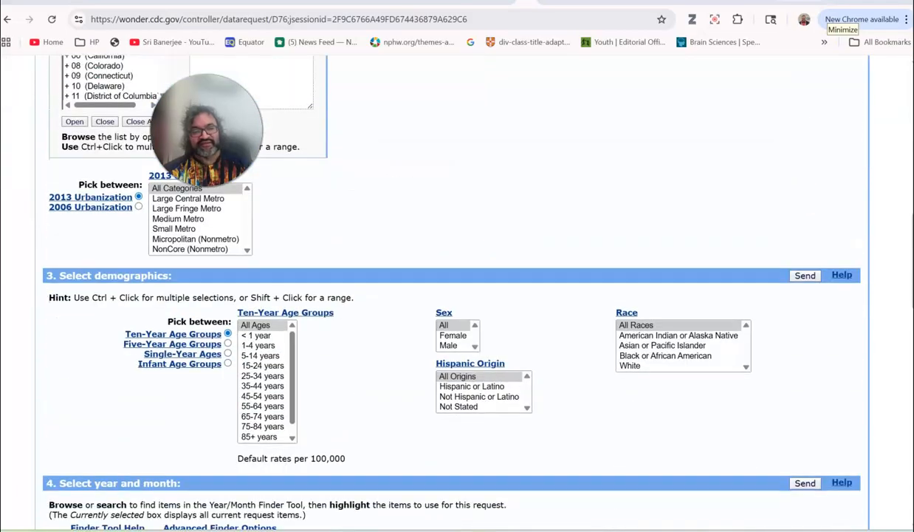
{"action": "scroll", "coordinate": [457, 295], "scroll_direction": "down", "scroll_amount": 1}
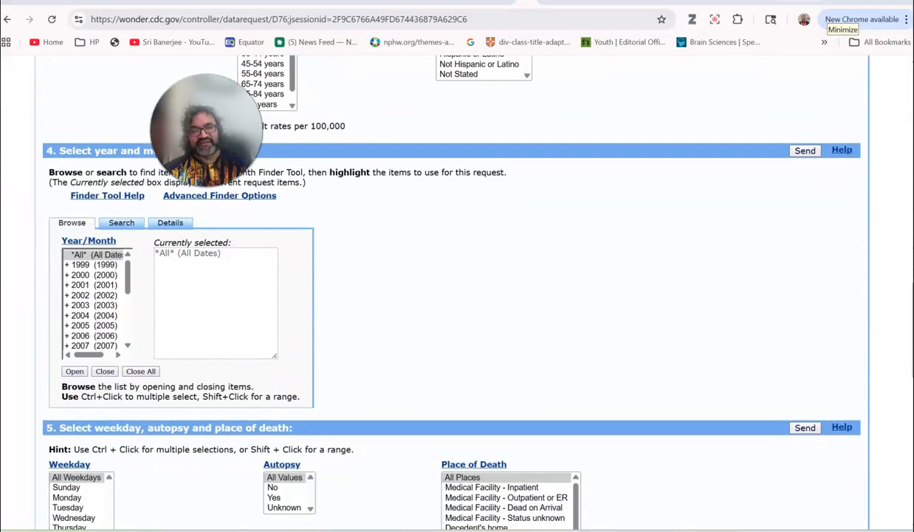